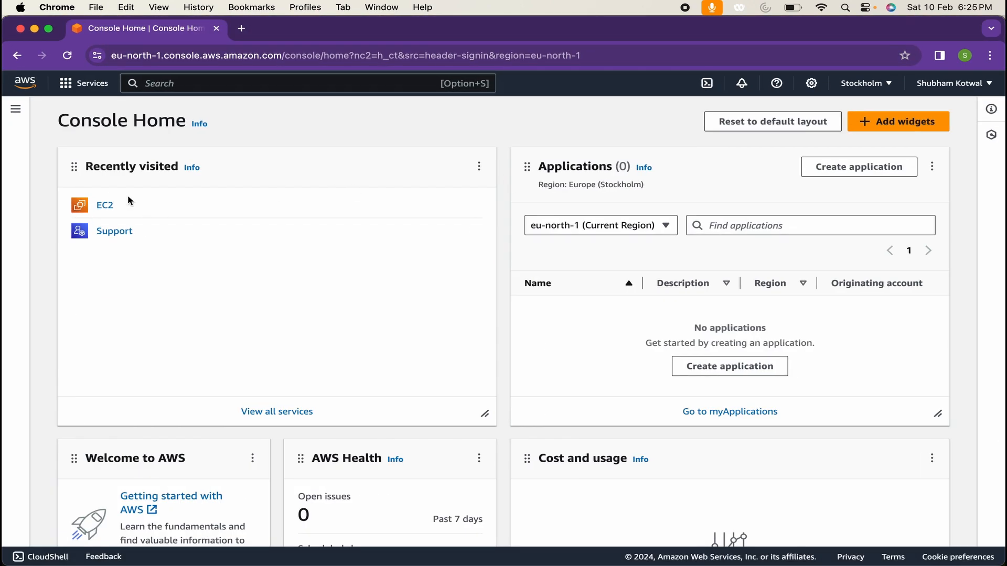
Open the EC2 instances list and select test-instance to show its details.
left_click(105, 205)
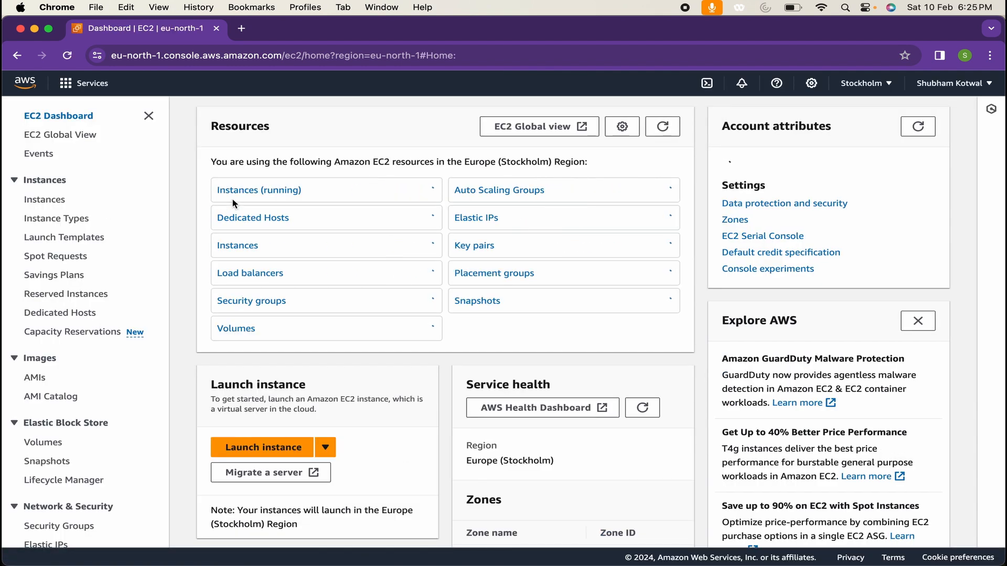
left_click(50, 204)
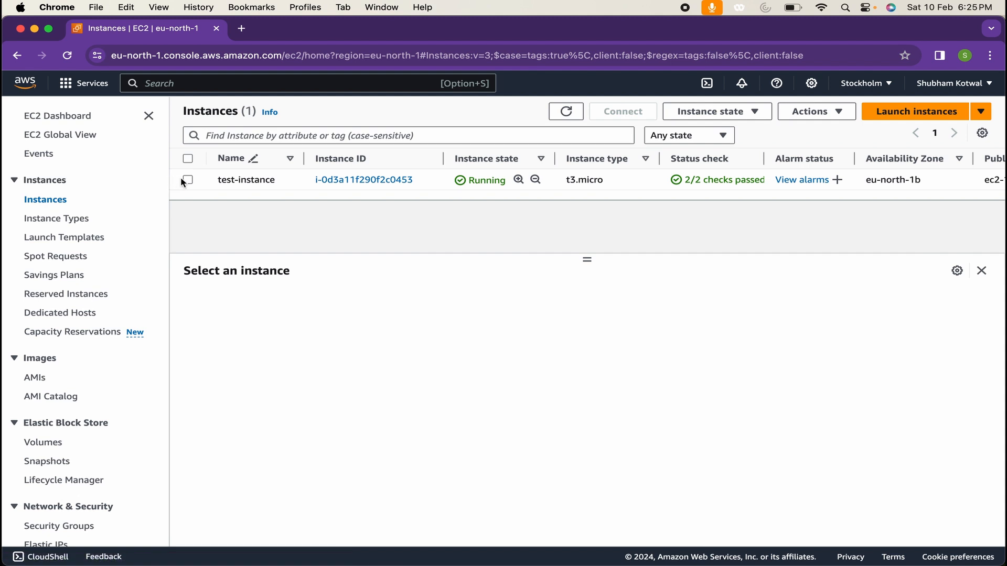
left_click(187, 180)
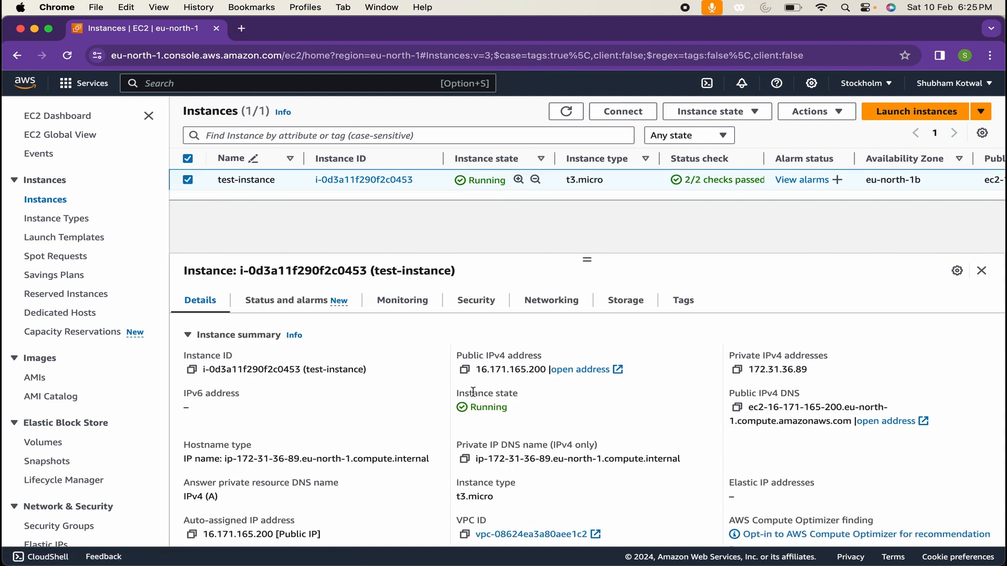
Open the PuTTY download page at putty.org in a new browser tab.
left_click(243, 29)
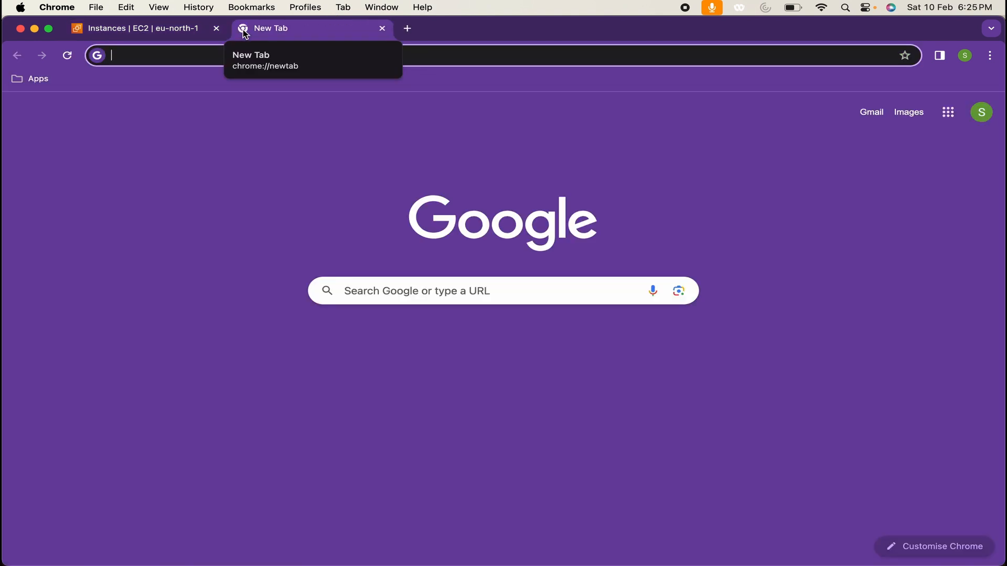
type("putty.o")
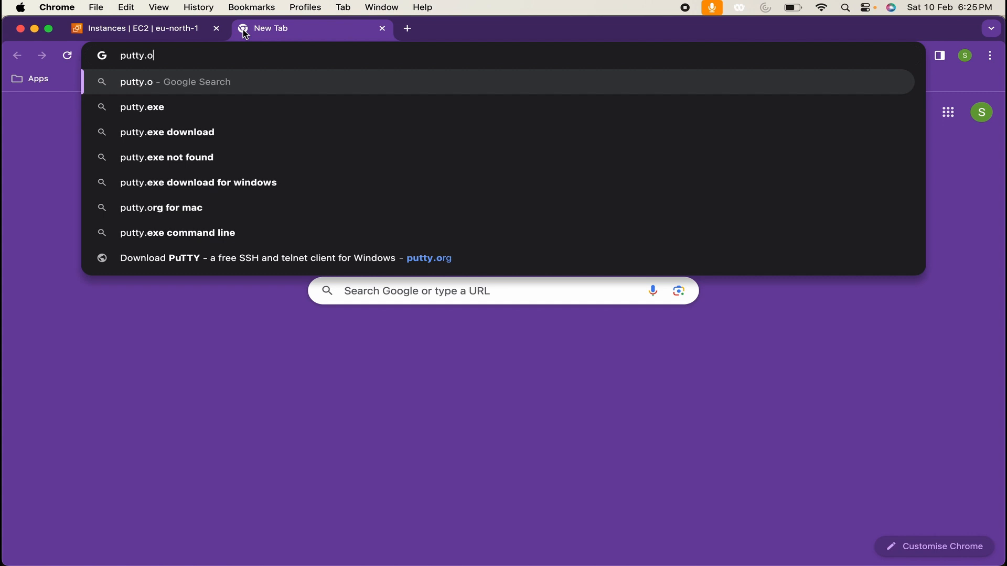
type("rg")
key("Return")
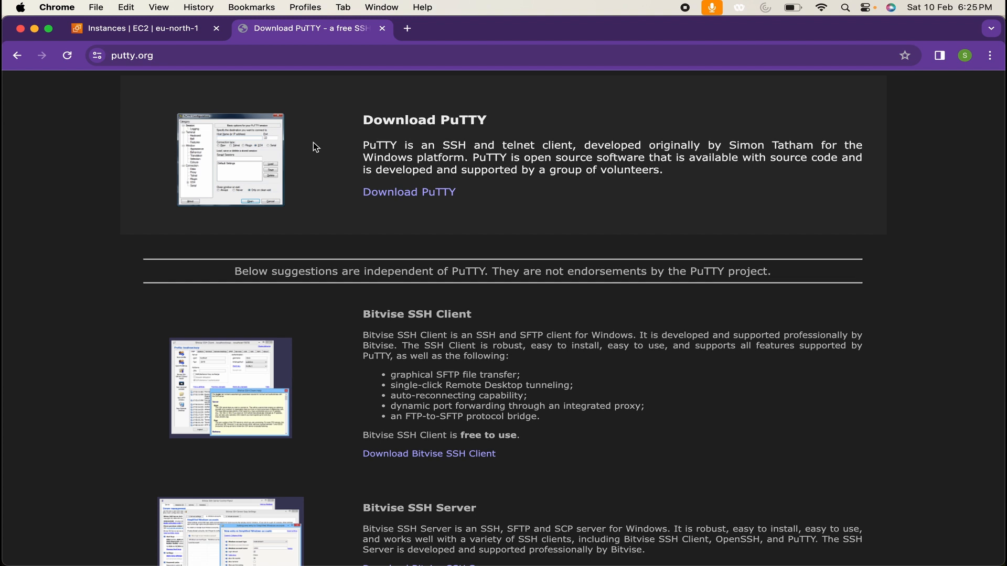
Search the web for mobaxterm in another new tab and open the official MobaXterm site.
left_click(407, 30)
type("mob")
key("Return")
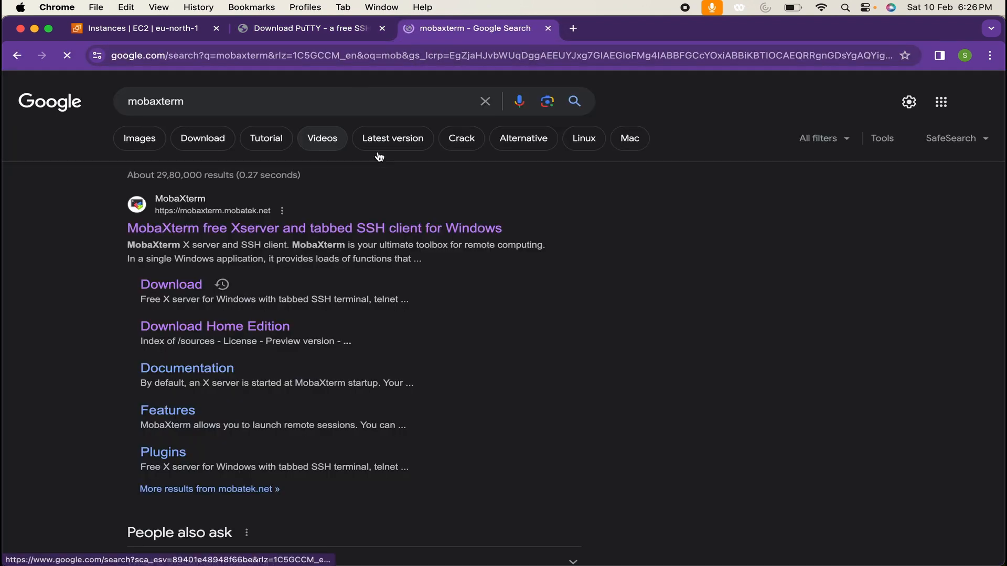
left_click(252, 239)
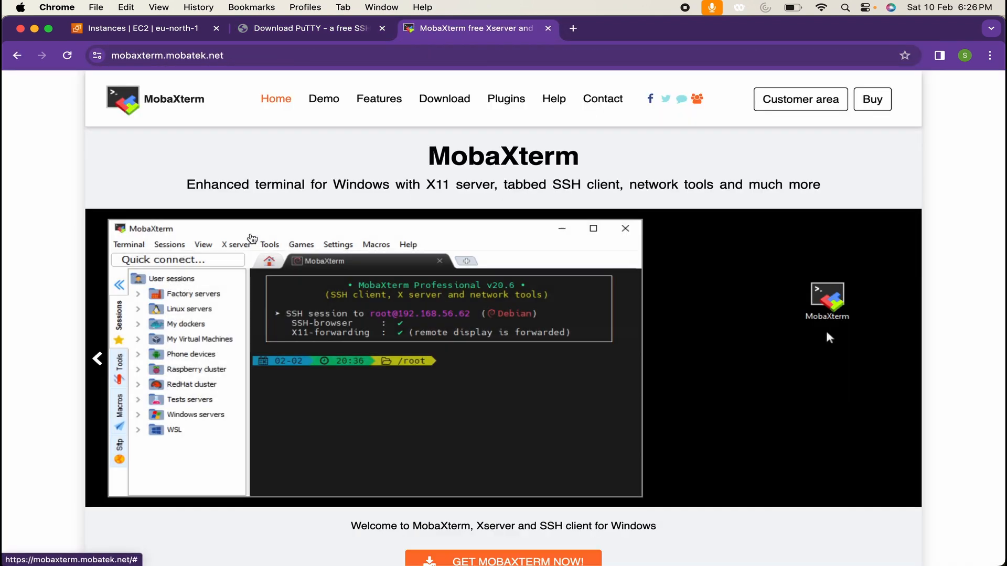
Look over the MobaXterm home page and open the Home Edition download page.
scroll(252, 238, "down", 2)
scroll(252, 238, "up", 2)
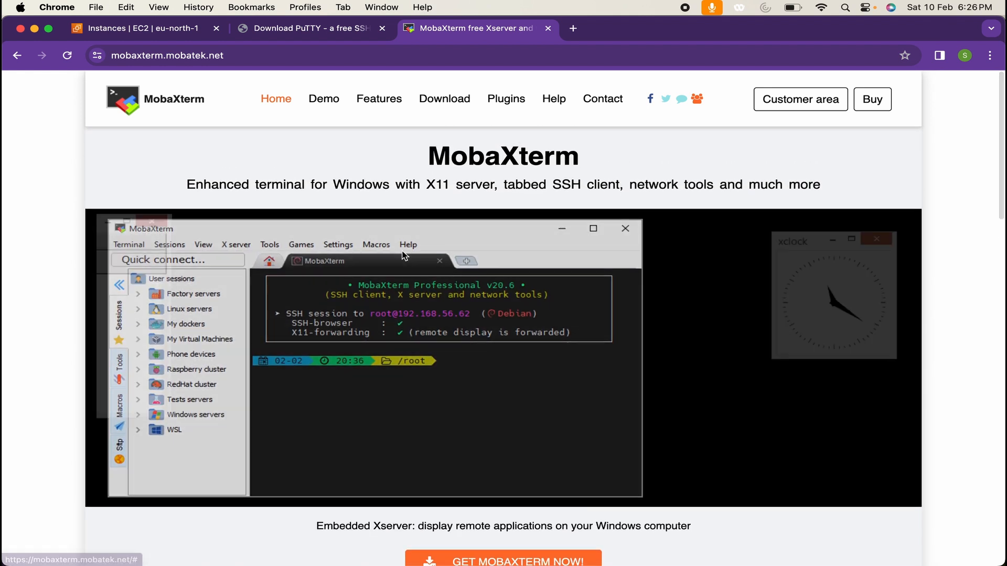
scroll(404, 256, "down", 1)
scroll(404, 255, "up", 1)
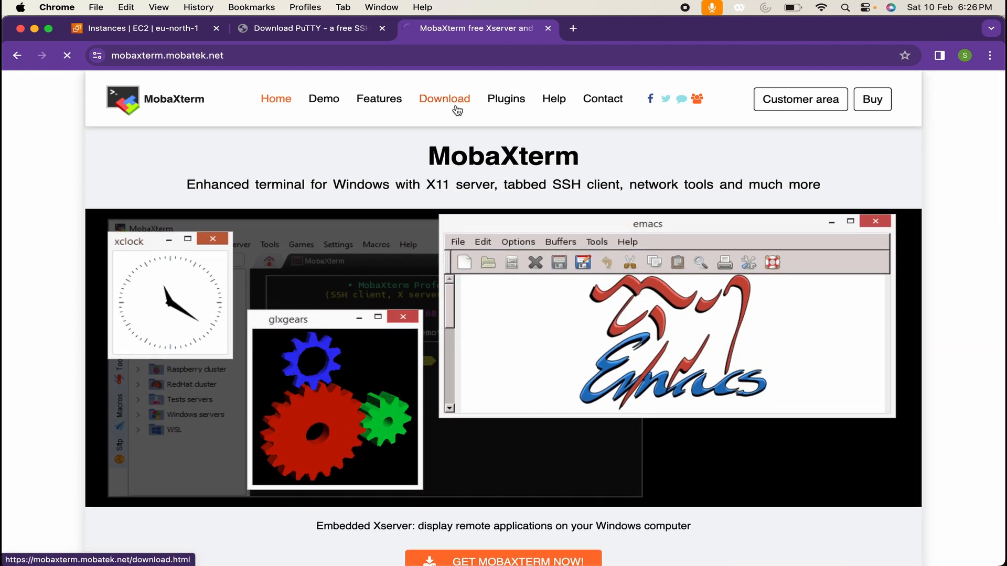
left_click(457, 108)
left_click(321, 532)
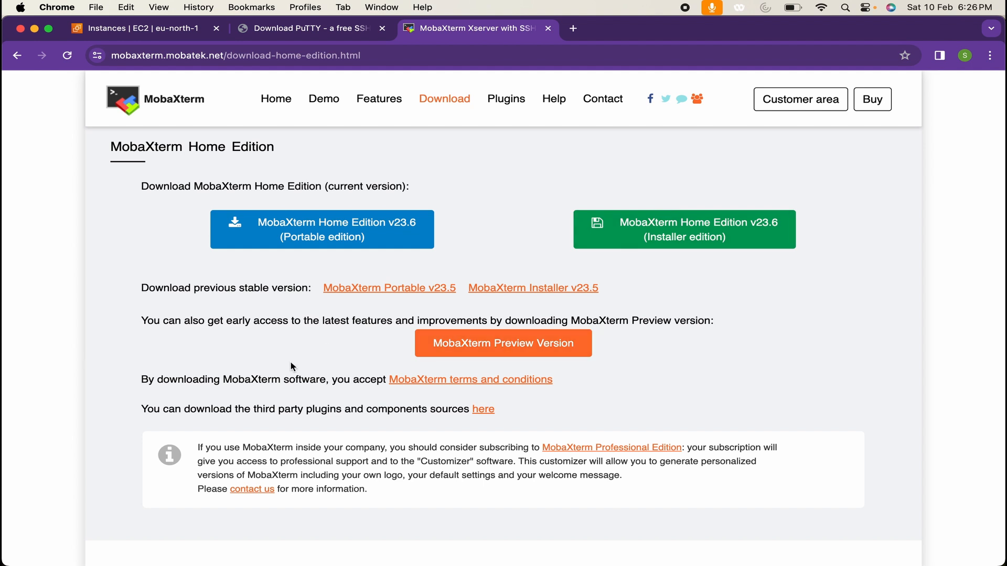
Switch to the App Store and search it for "terminus".
mouse_move(471, 563)
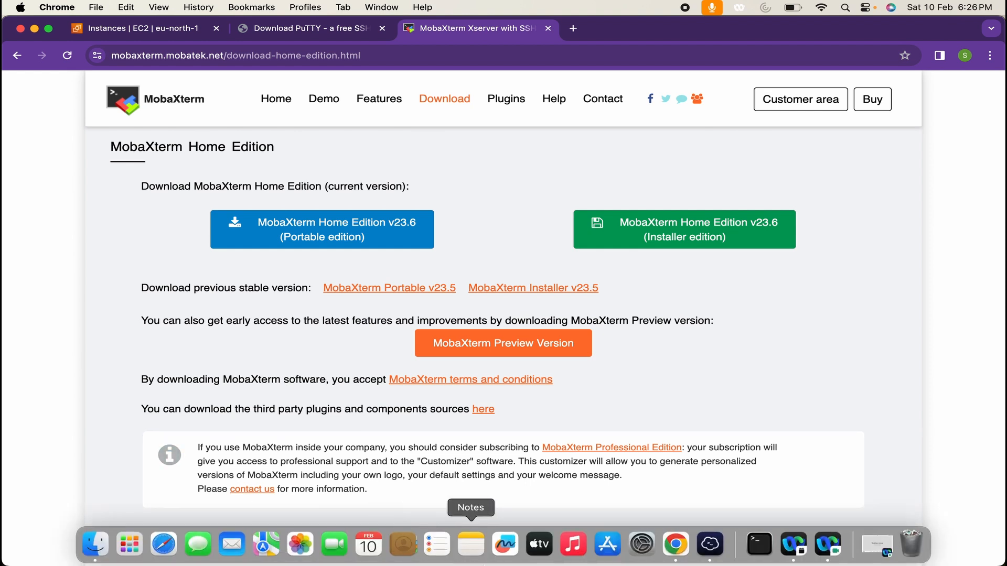
left_click(146, 551)
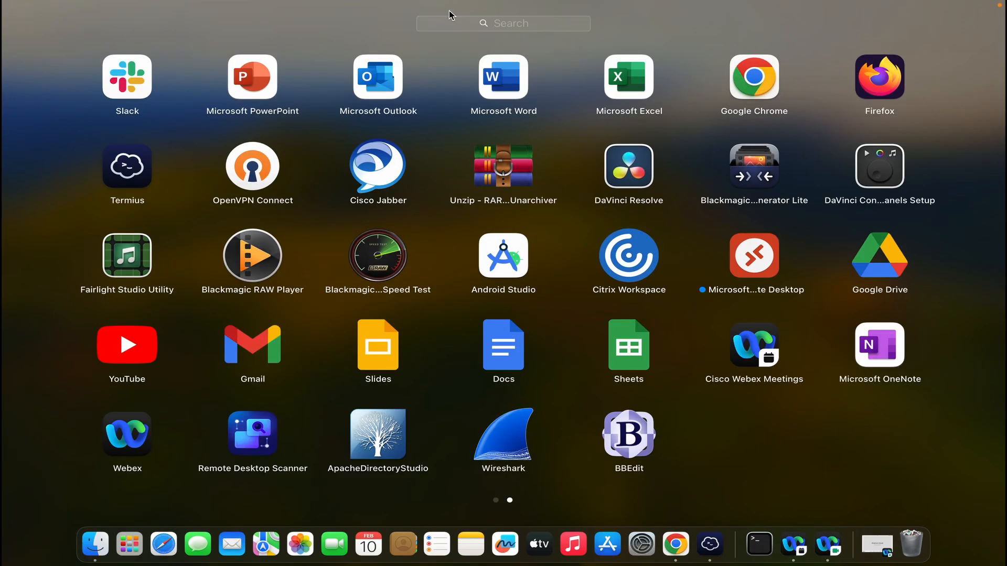
type("app")
left_click(425, 81)
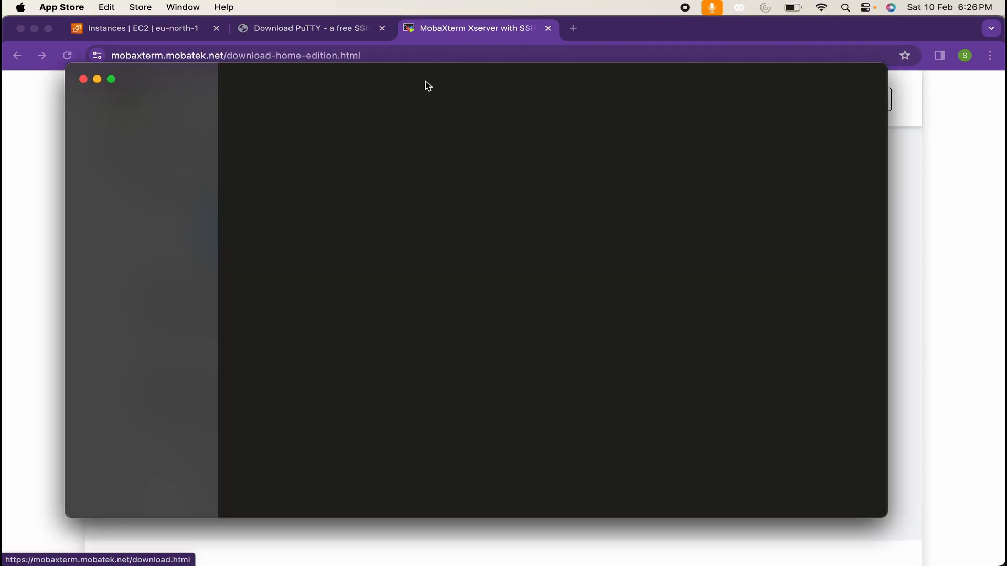
left_click(150, 105)
type("term")
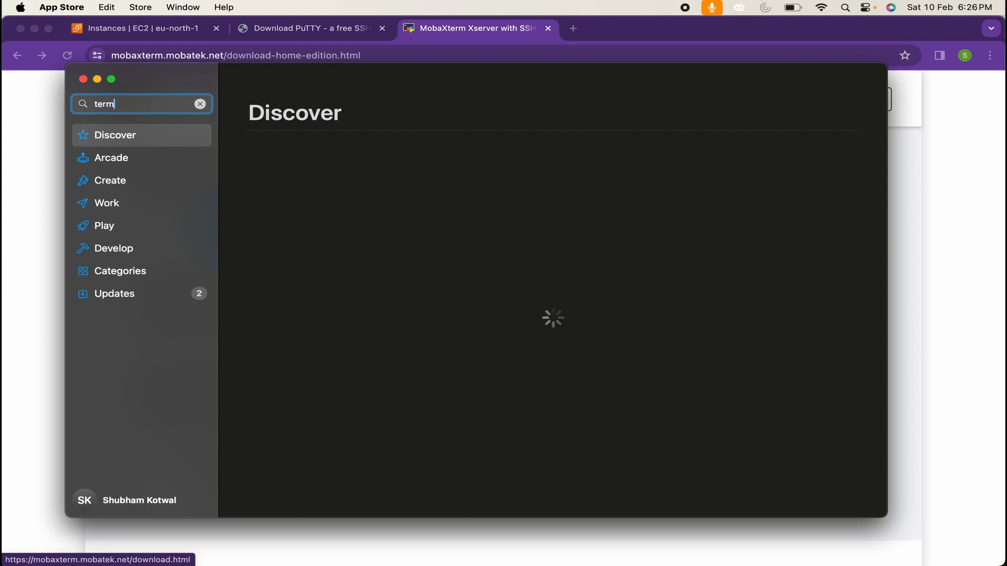
type("inus")
key("Return")
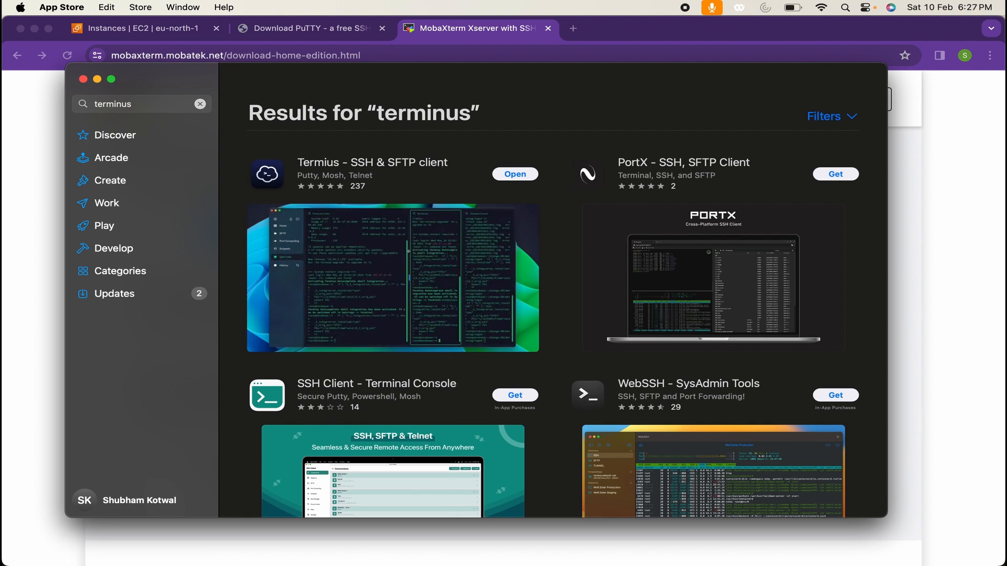
Switch to Termius and start a new host in the Demo group.
mouse_move(827, 548)
left_click(710, 545)
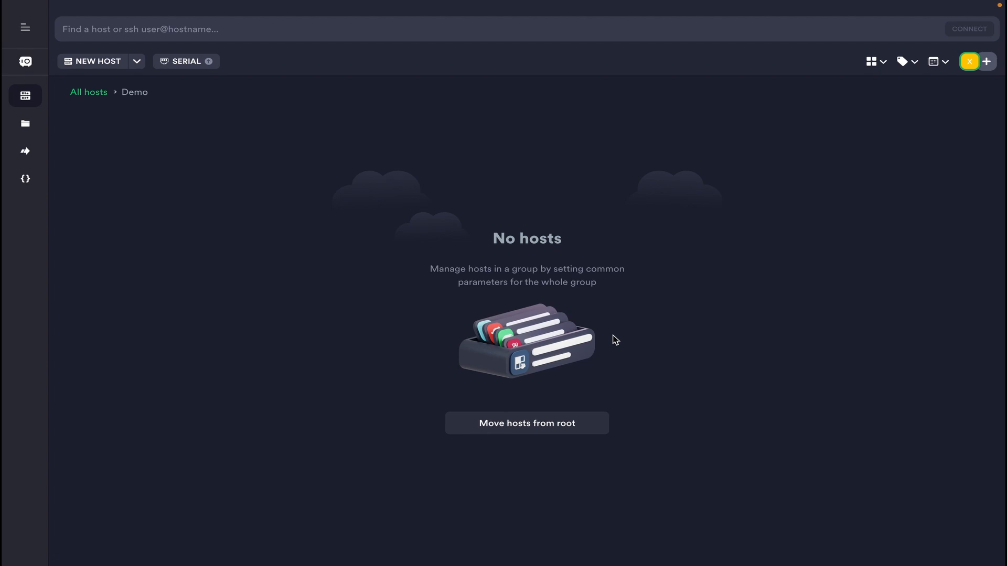
left_click(107, 68)
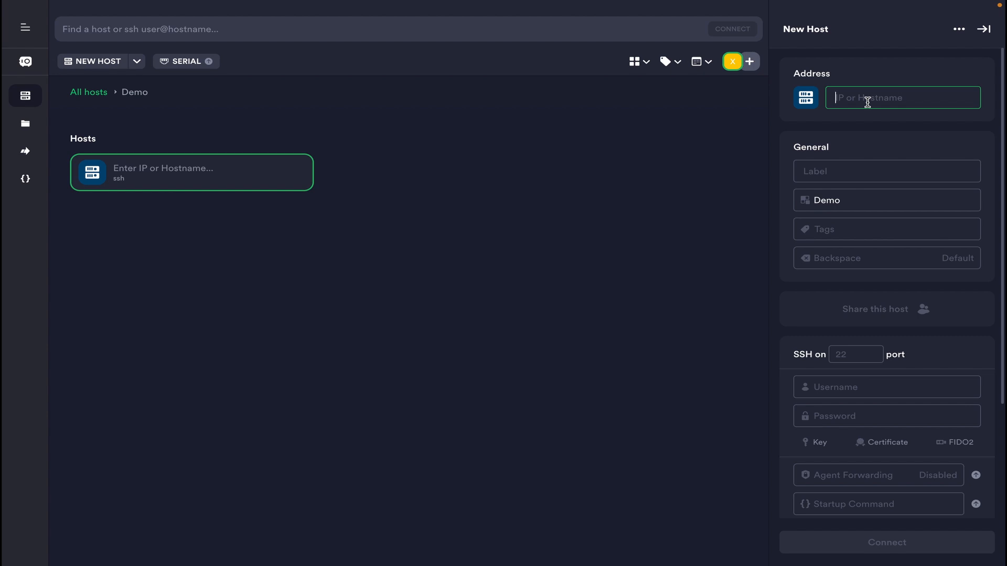
Copy test-instance's public IPv4 address from the AWS console in Chrome and paste it as the new host's address in Termius.
key("ctrl+Left")
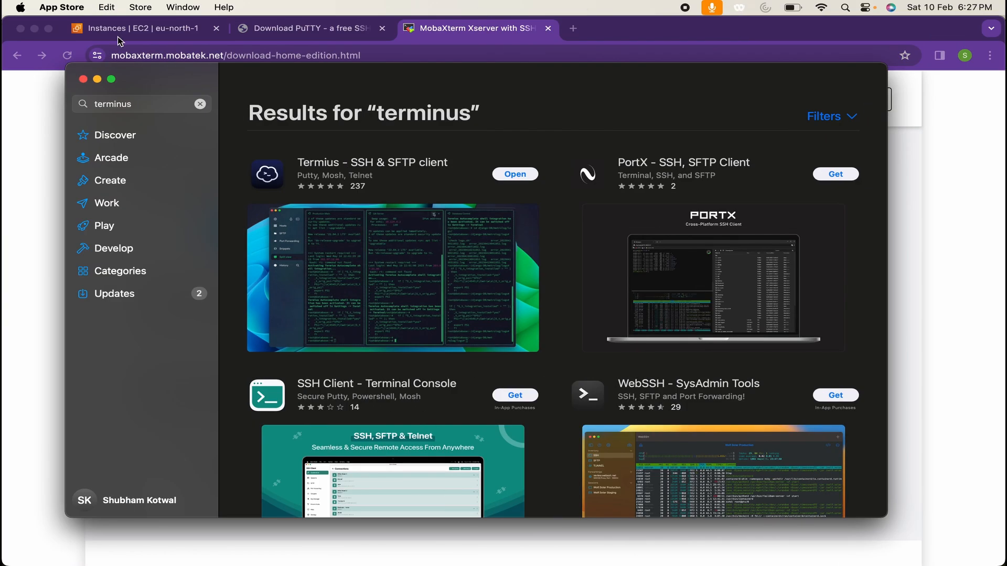
left_click(118, 32)
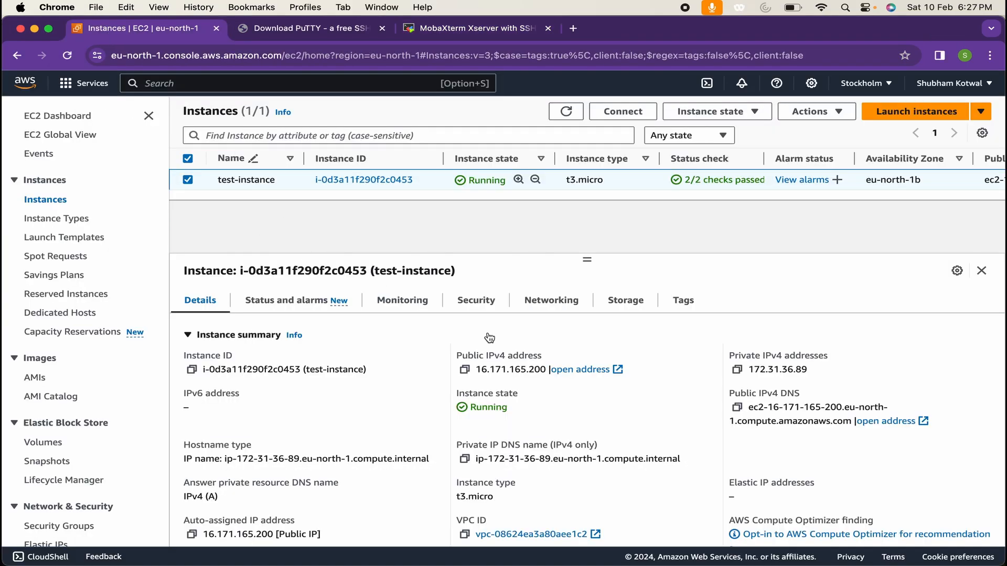
left_click(466, 371)
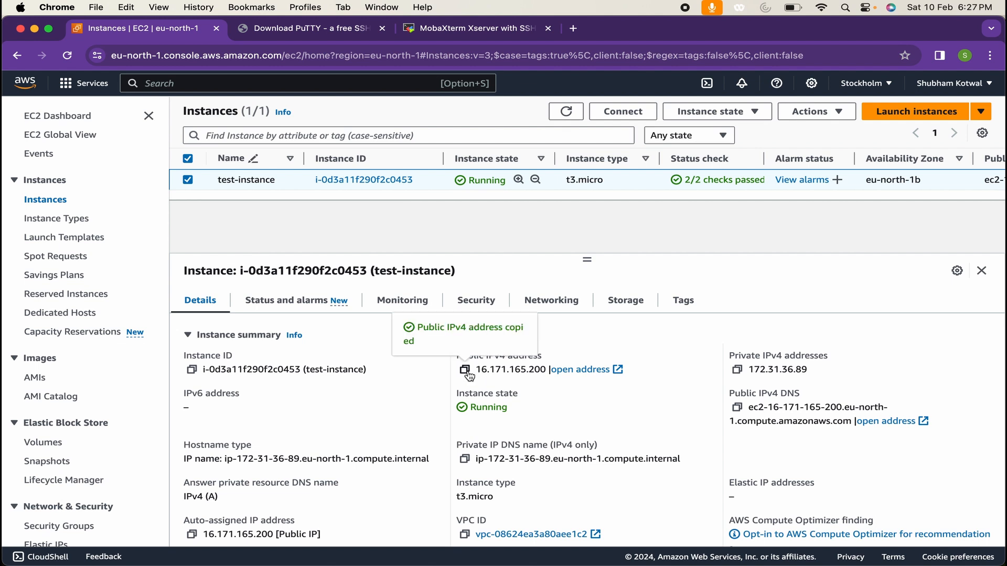
key("super+Tab")
key("super+Tab")
key("super+Tab")
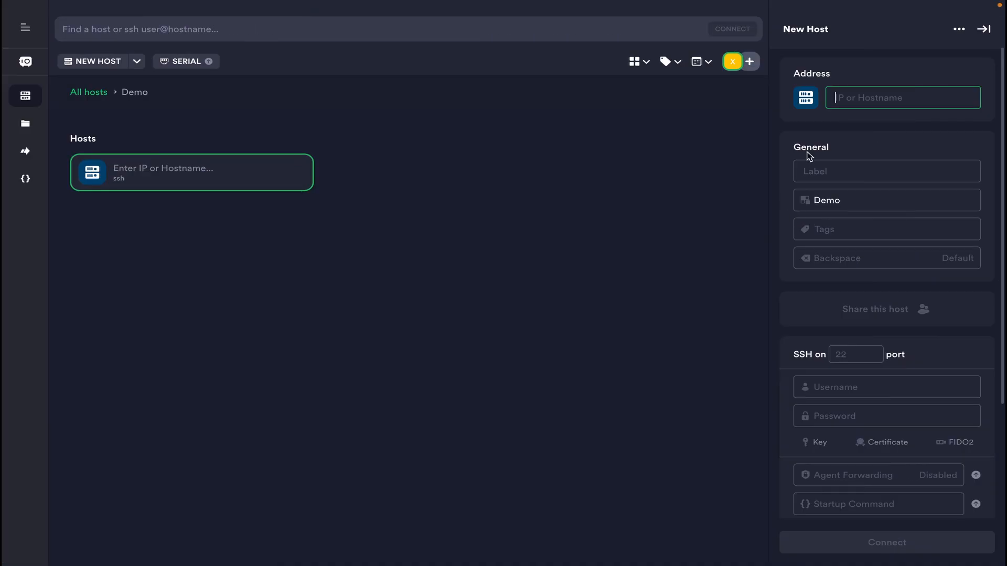
key("super+v")
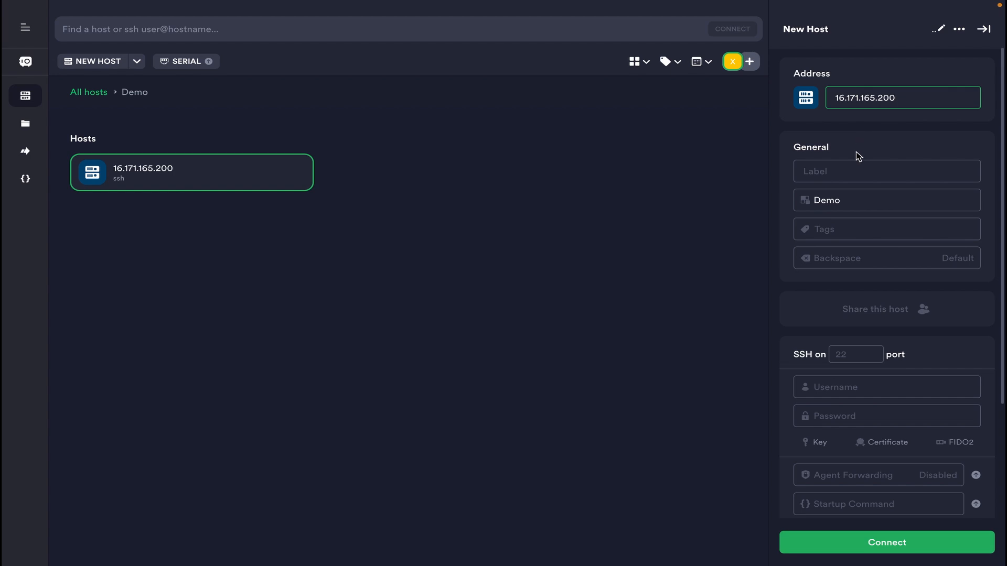
Label the new host Test VM and set its SSH username to ec2-user.
left_click(833, 170)
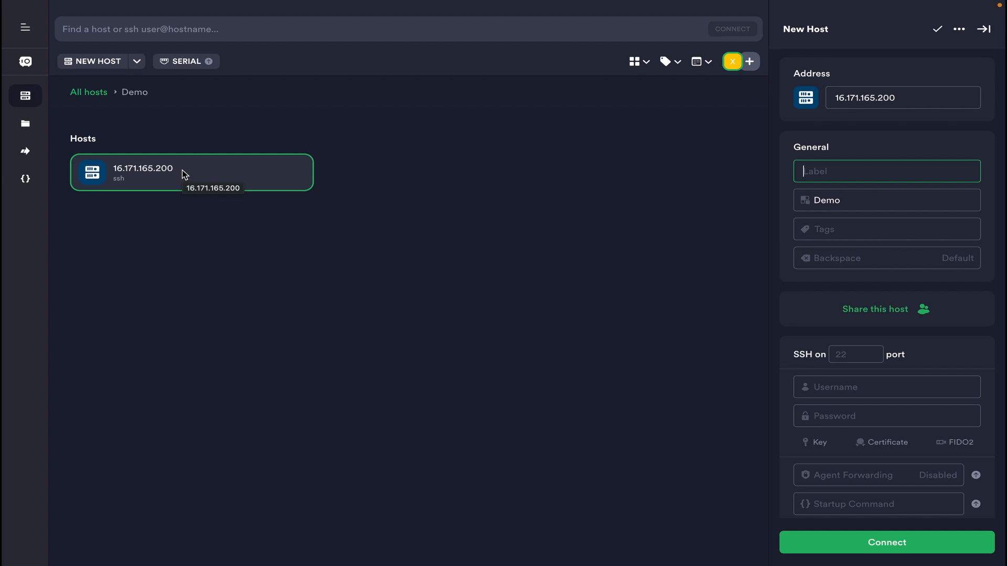
type("Test B")
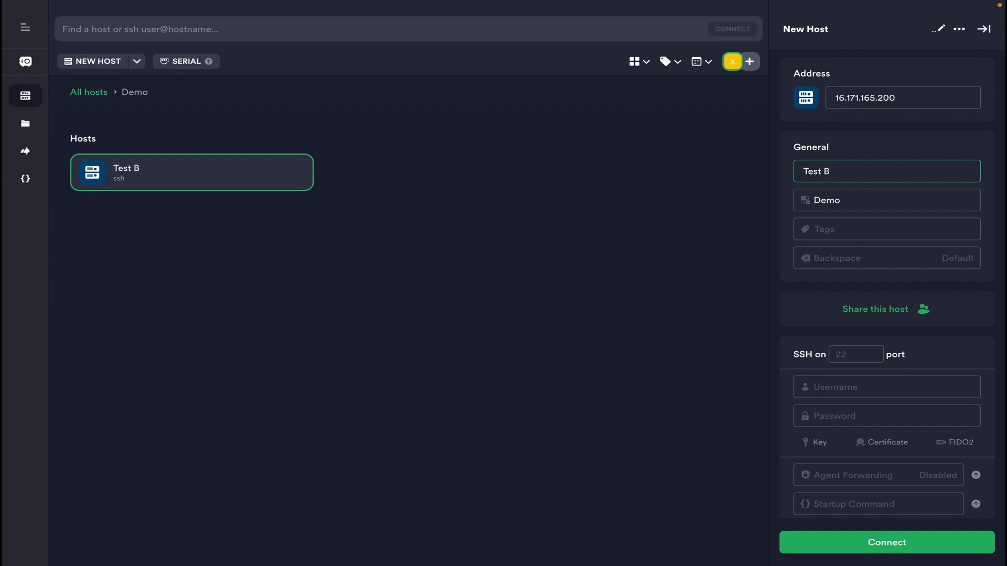
key("BackSpace")
type("VM")
left_click(846, 393)
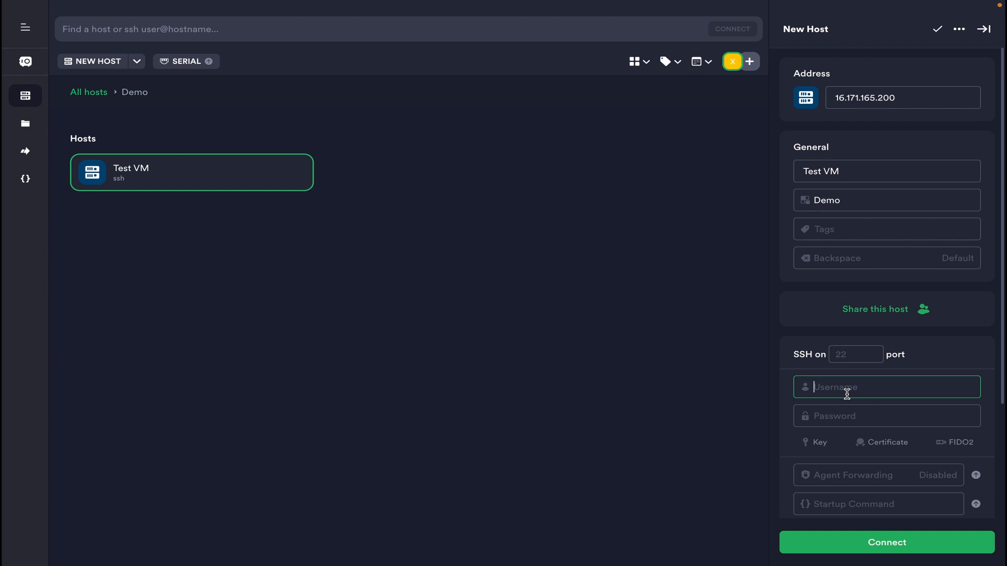
type("ec2-user")
Switch to the AWS console in Chrome and check the login username in test-instance's SSH client connection example.
key("super+Tab")
key("super+Tab")
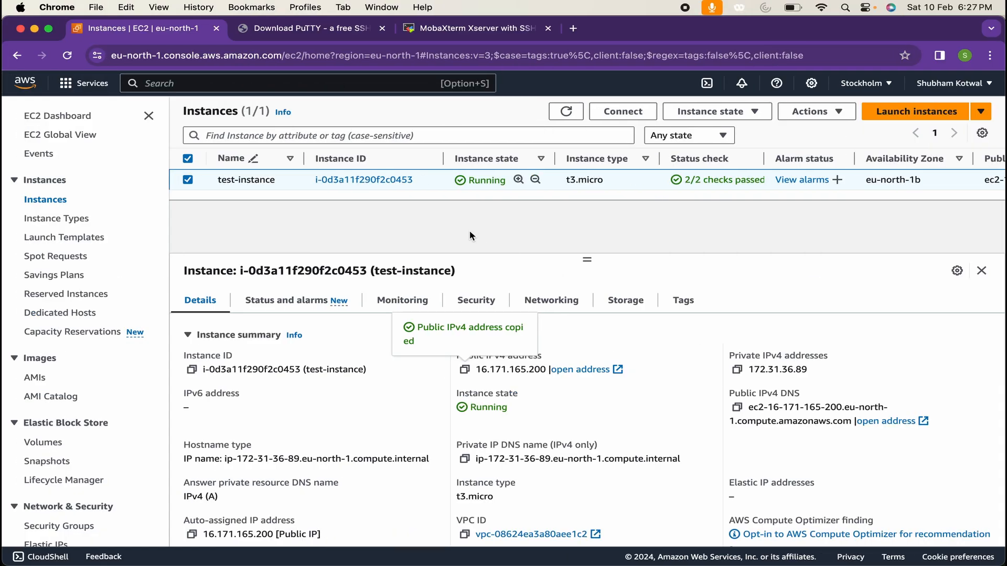
left_click(622, 112)
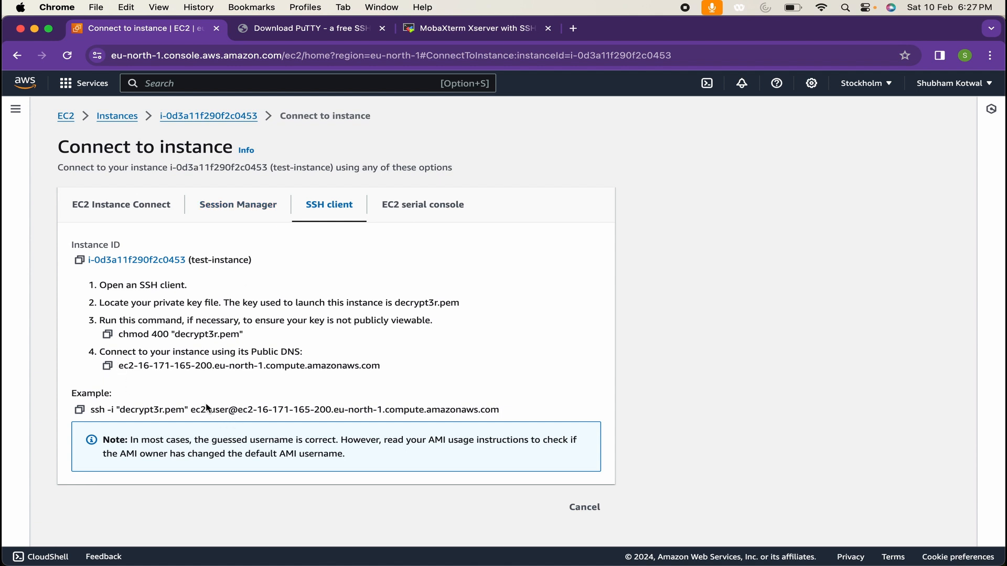
left_click_drag(190, 412, 229, 413)
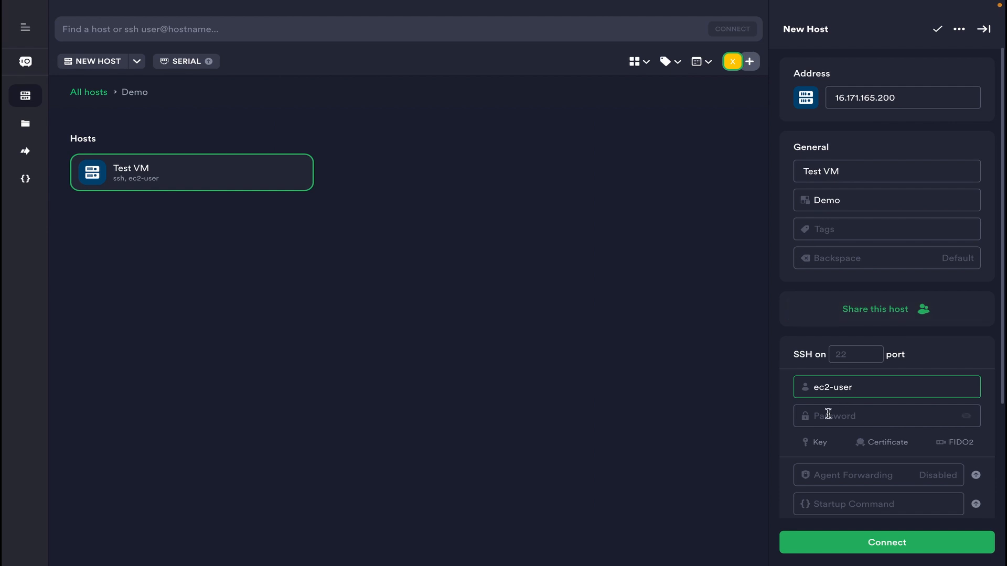
Assign the decrypt3r.pem file from the Desktop as Test VM's SSH key and check its full path.
left_click(827, 416)
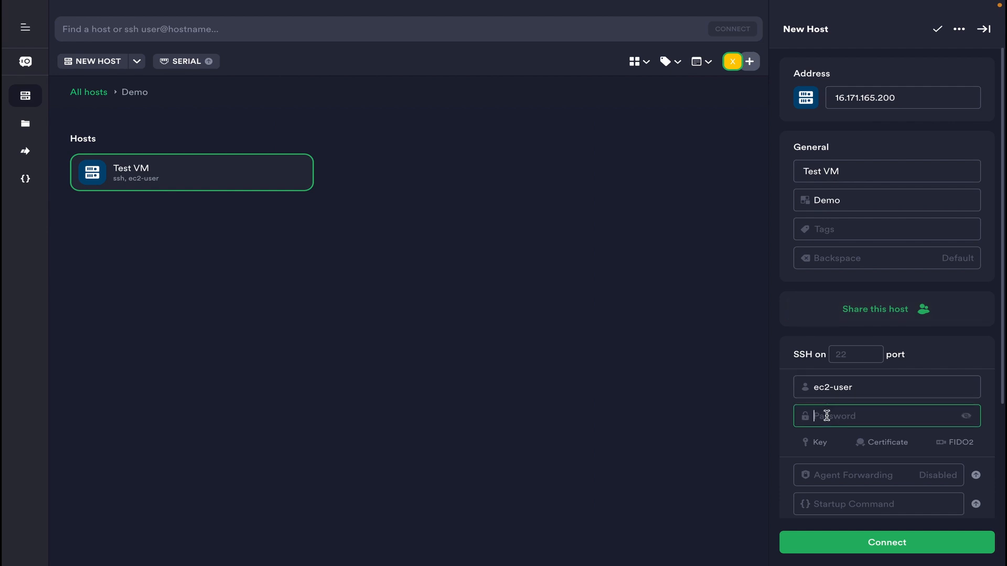
left_click(825, 445)
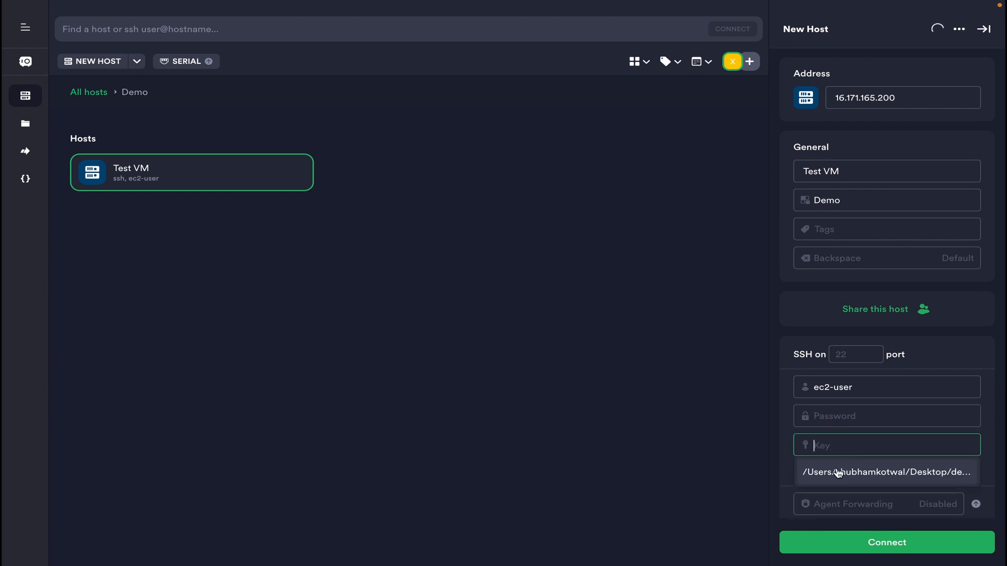
left_click(838, 473)
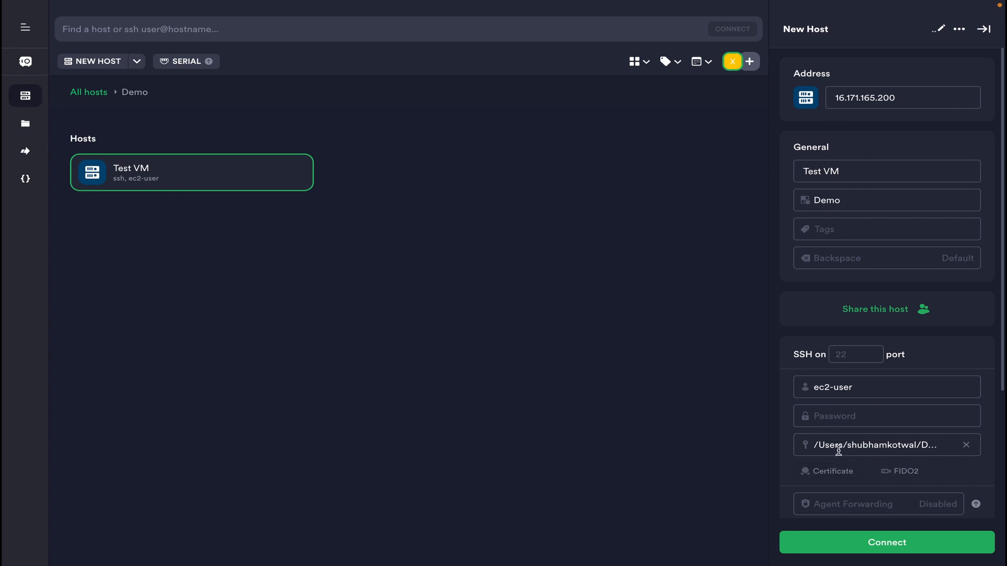
triple_click(838, 451)
scroll(878, 444, "down", 1)
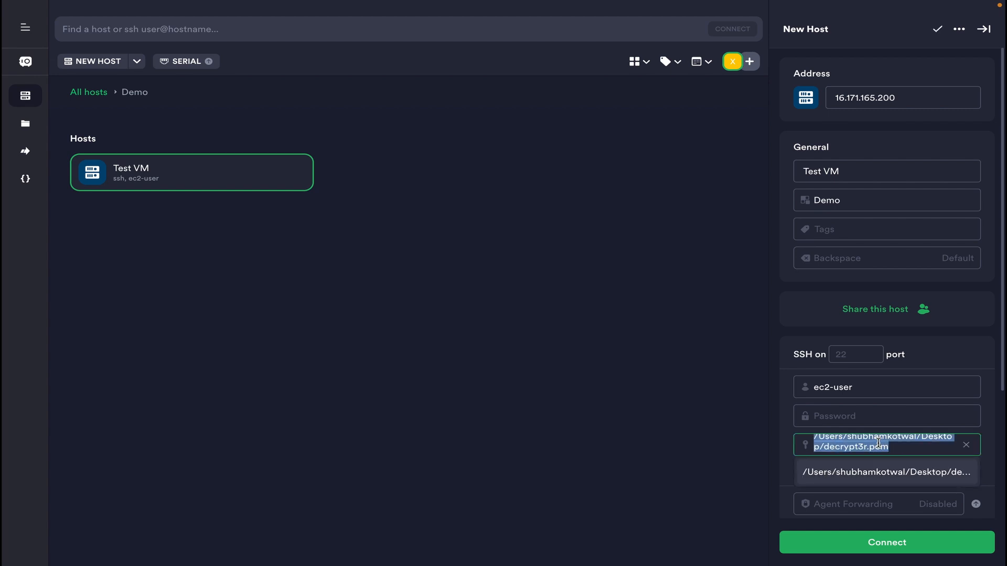
left_click_drag(892, 450, 824, 445)
Switch to Terminal, clear the screen, go to the Desktop folder and print its full path with pwd.
left_click(765, 548)
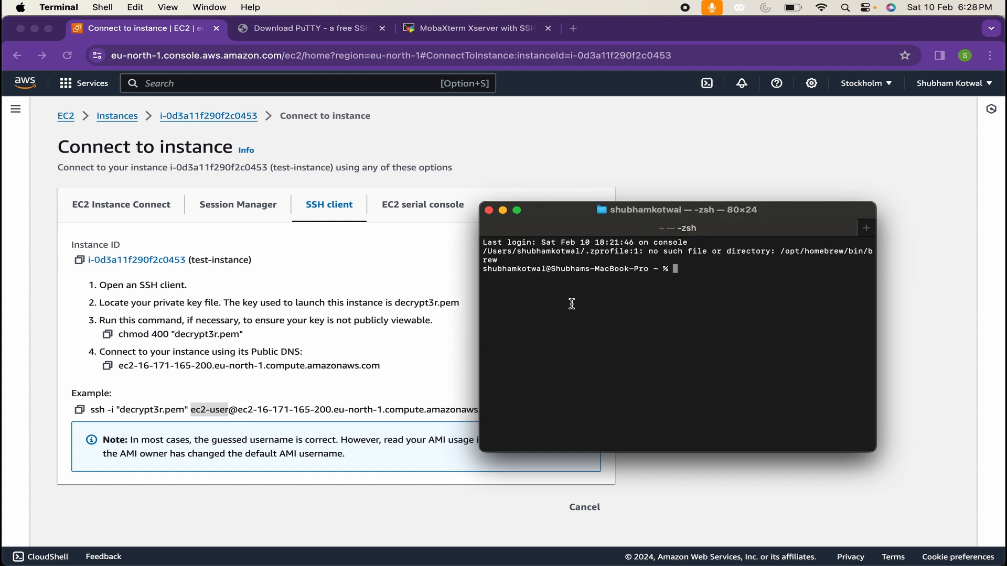
key("super+k")
type("cd Des")
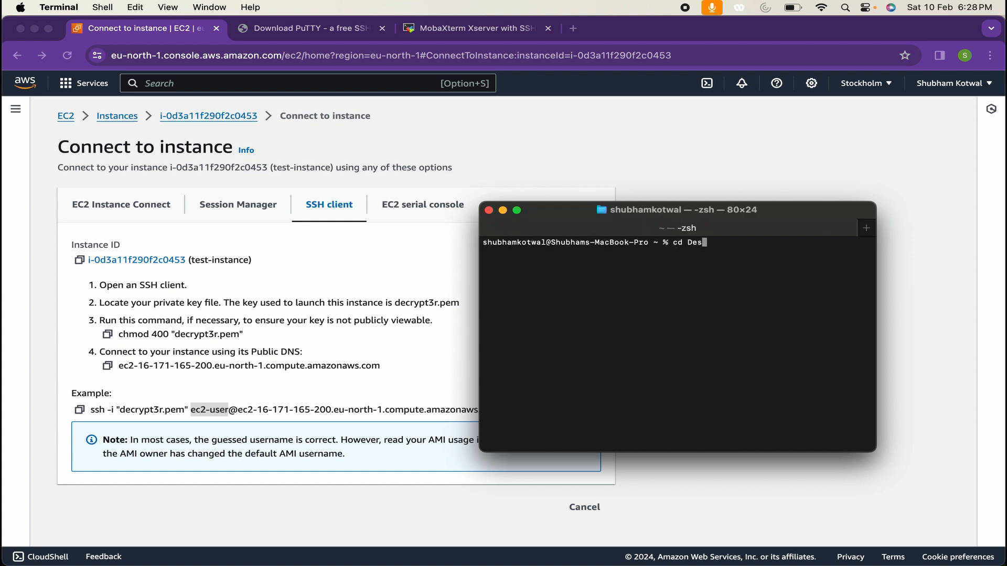
type("ktop")
key("Return")
type("pwd")
key("Return")
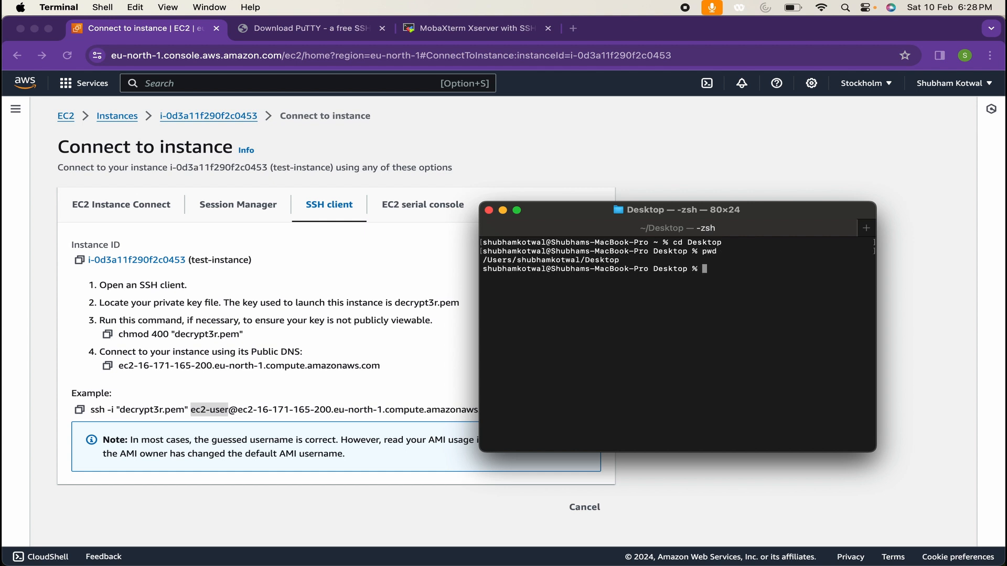
left_click_drag(482, 260, 625, 261)
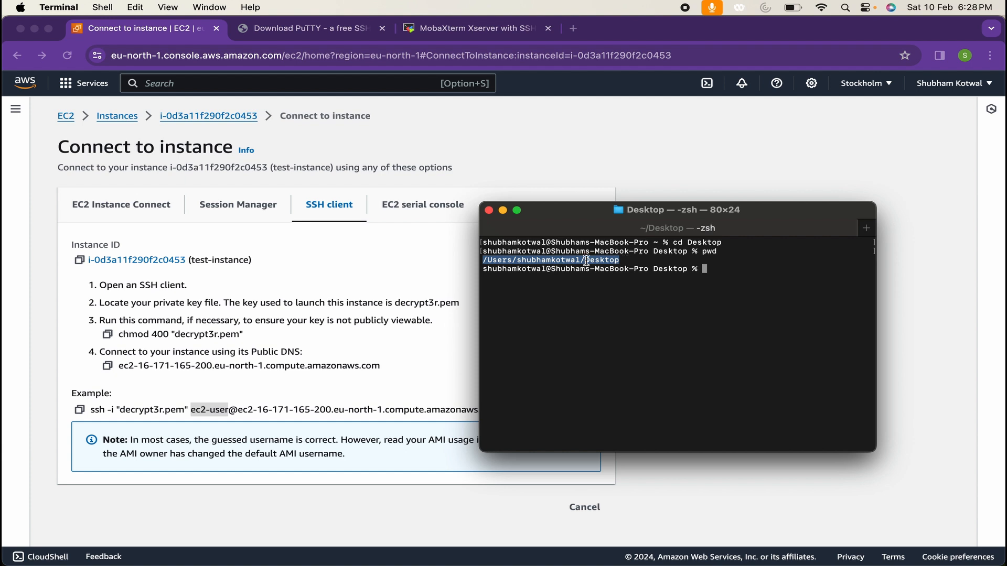
List the Desktop folder's files with ls and locate the decrypt3r.pem key file.
type("ls")
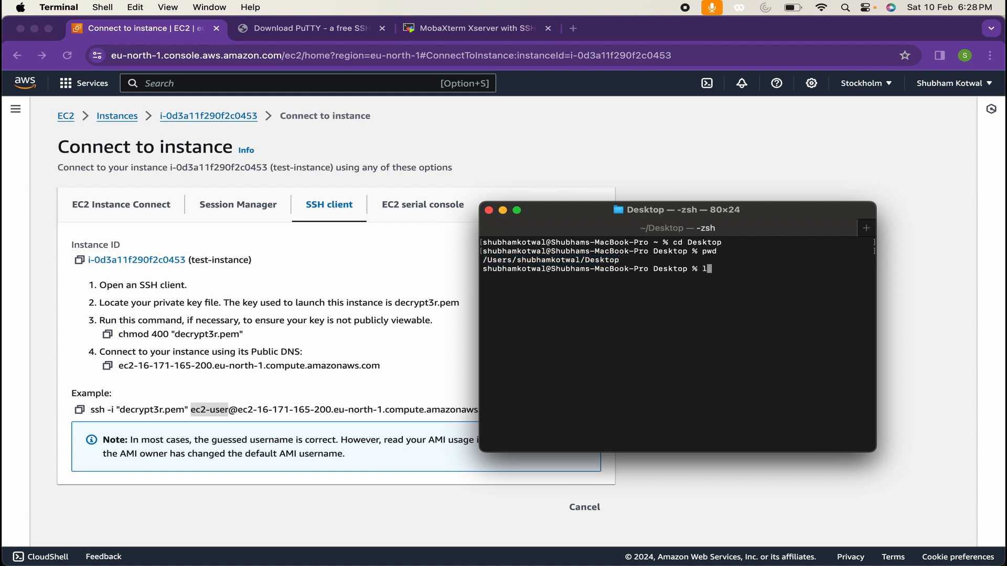
key("Return")
left_click_drag(548, 287, 610, 265)
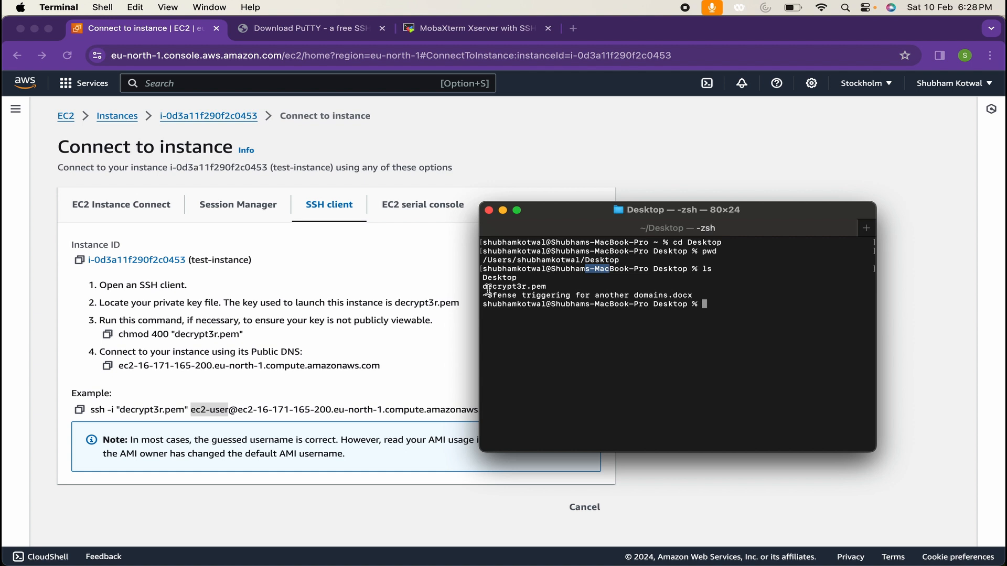
left_click_drag(482, 287, 552, 286)
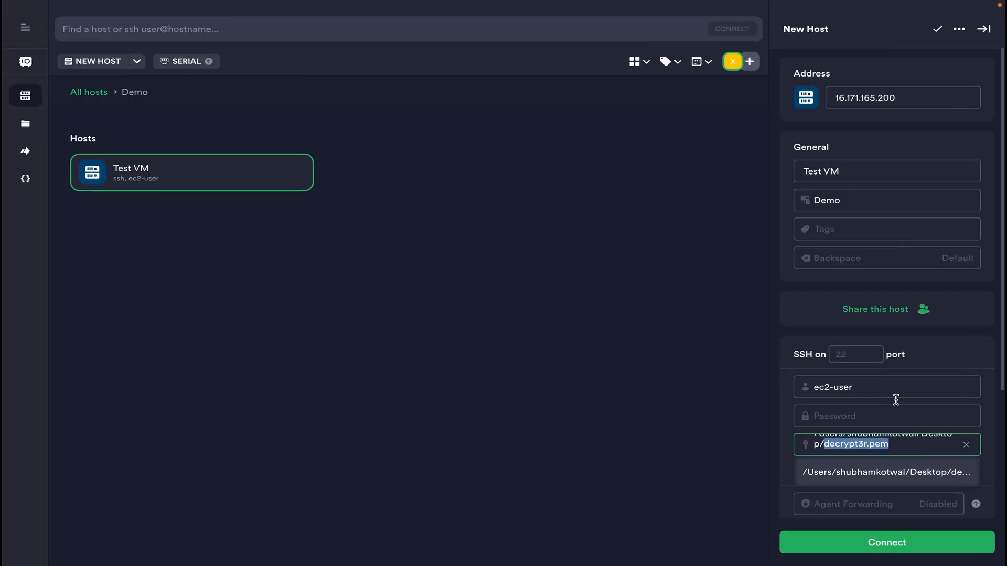
Switch back to Termius and connect to Test VM, adding its fingerprint to the list of known hosts.
scroll(847, 447, "down", 2)
scroll(847, 447, "down", 2)
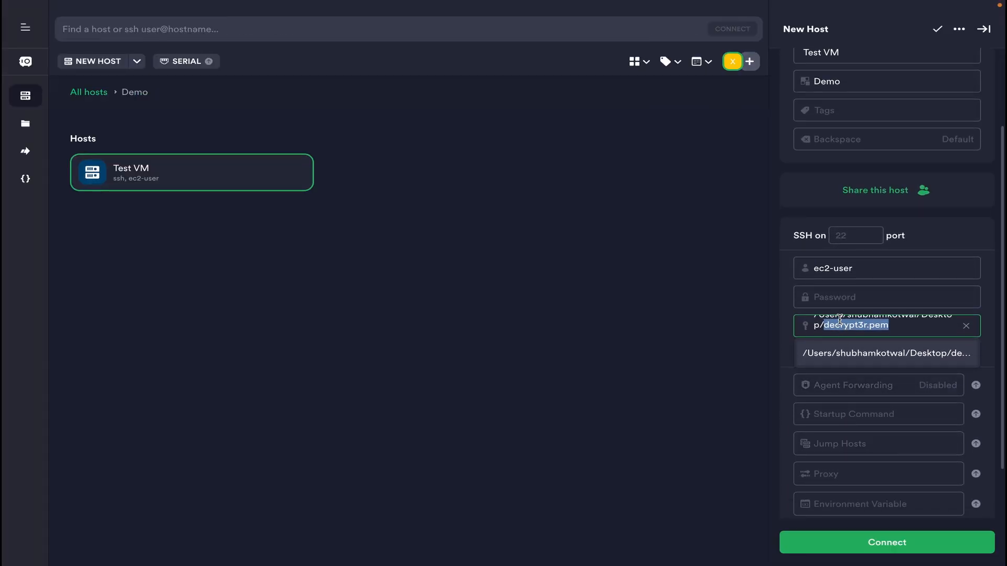
scroll(841, 325, "down", 3)
scroll(839, 323, "up", 5)
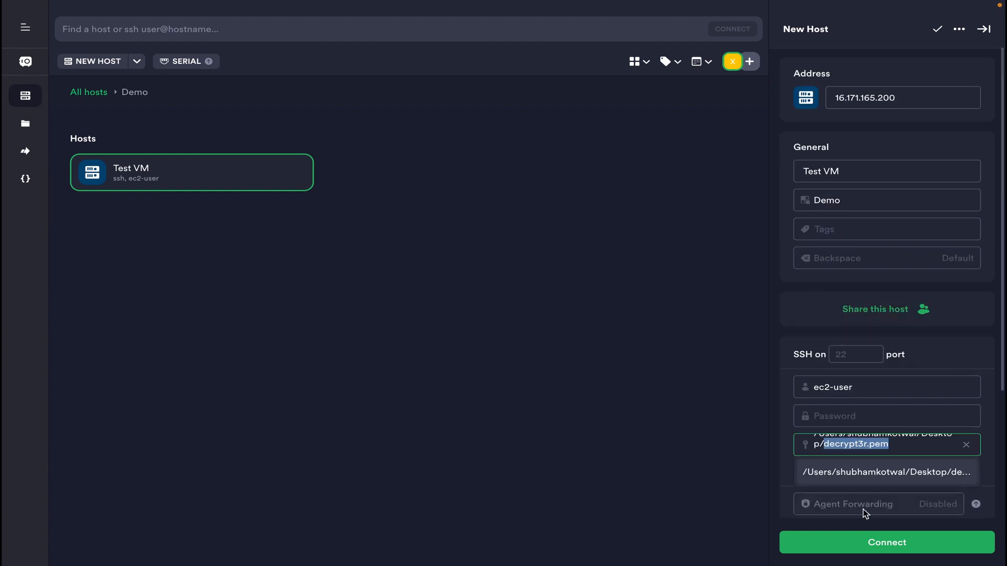
left_click(854, 542)
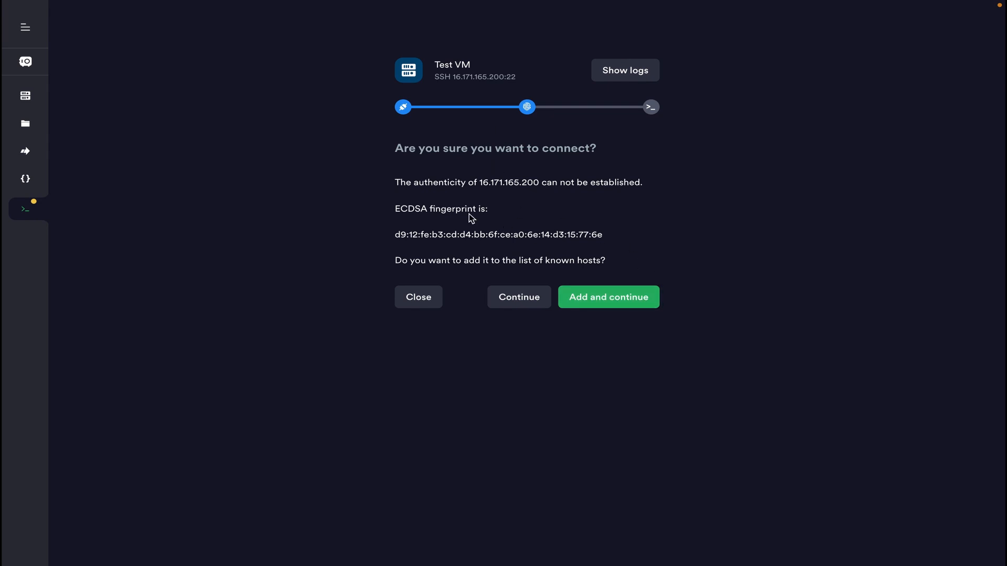
left_click(598, 296)
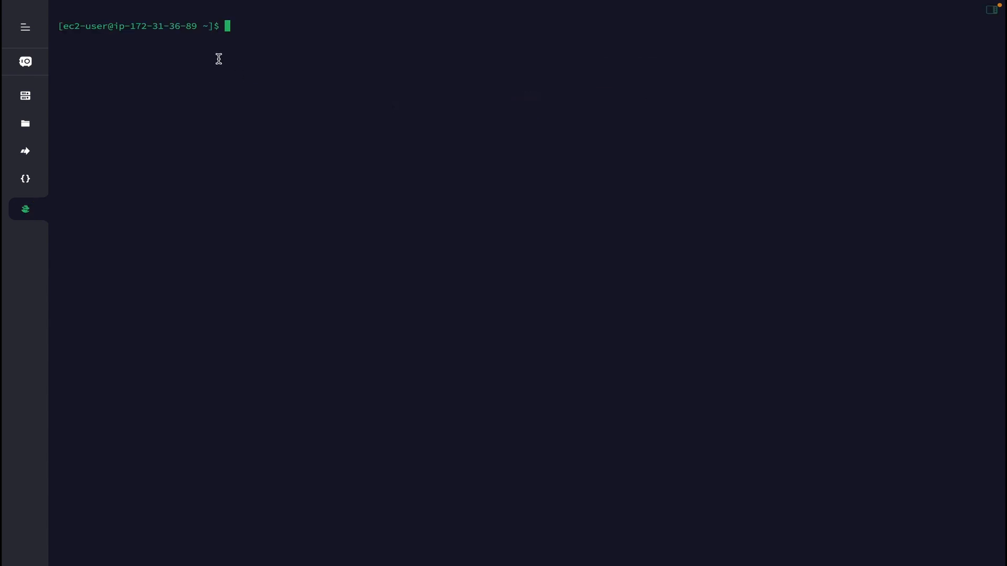
Run whoami in the Test VM session and compare the login user with the shell prompt.
type("whoami")
key("Return")
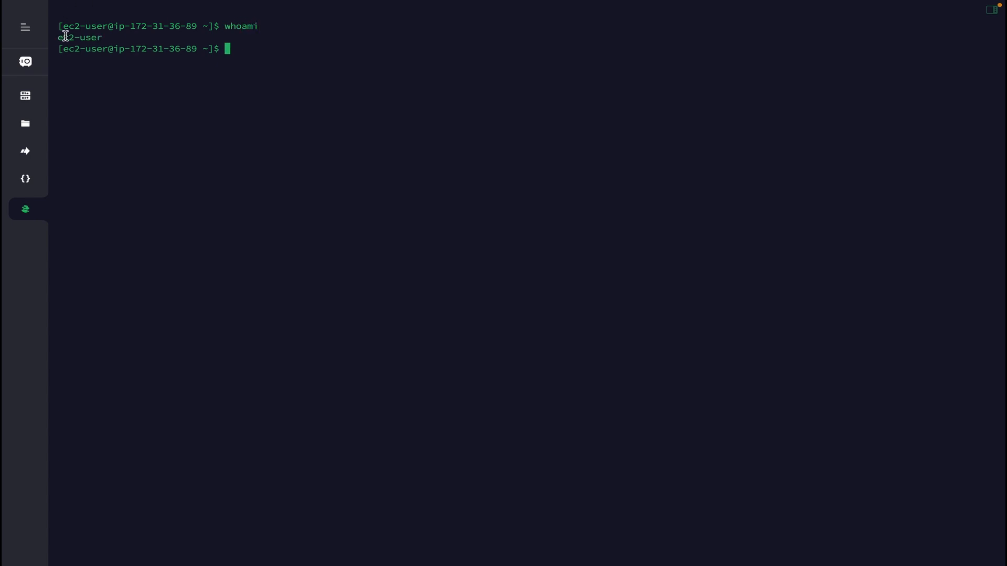
left_click_drag(62, 26, 103, 32)
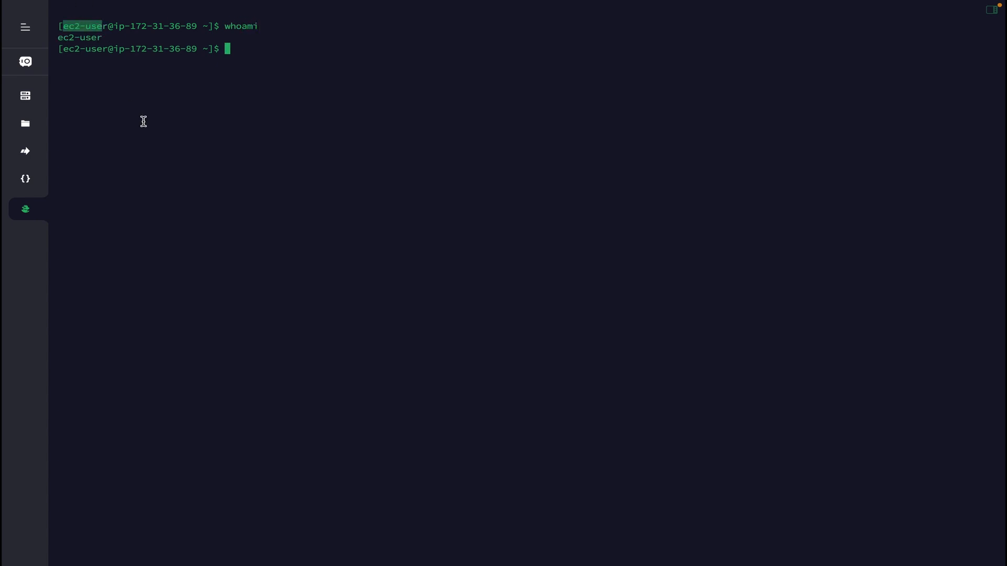